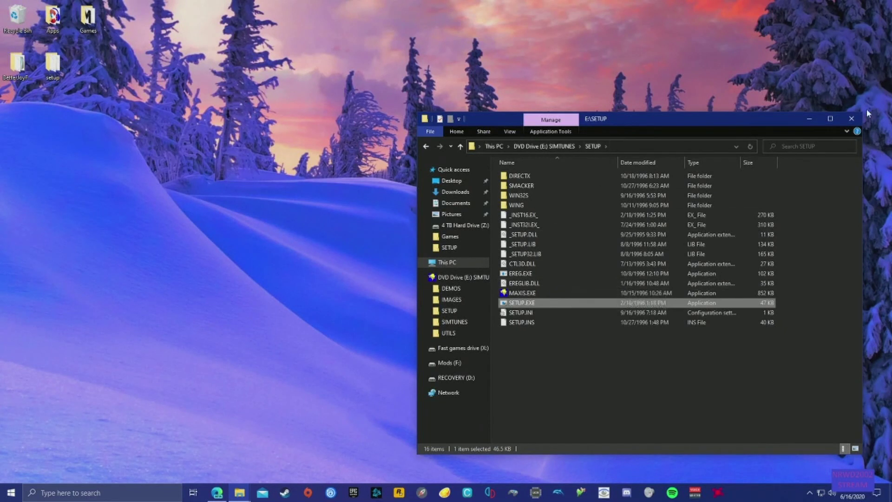
Minimize the setup folder windows and bring the PCGamingWiki SimTunes page forward.
click(808, 119)
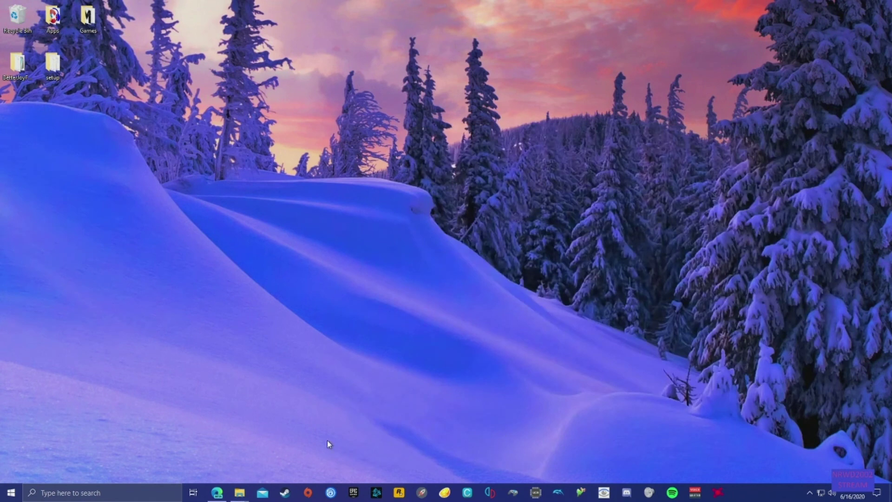
mouse_move(239, 492)
click(276, 453)
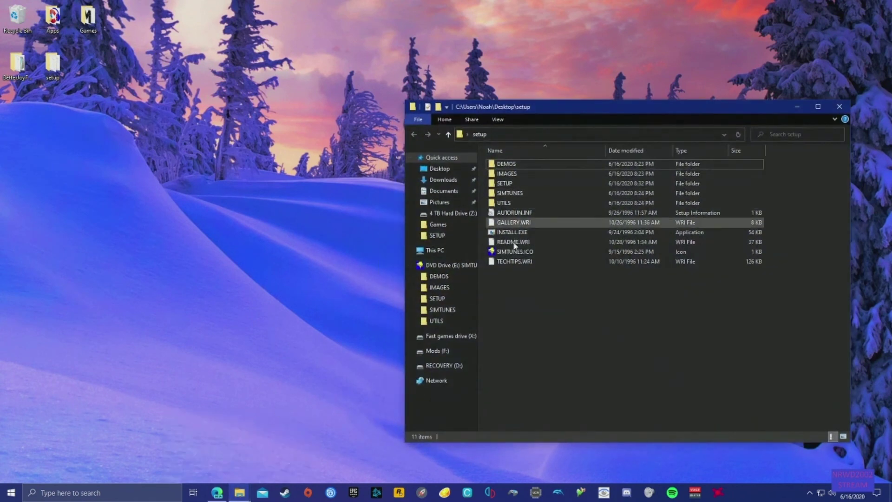
click(514, 251)
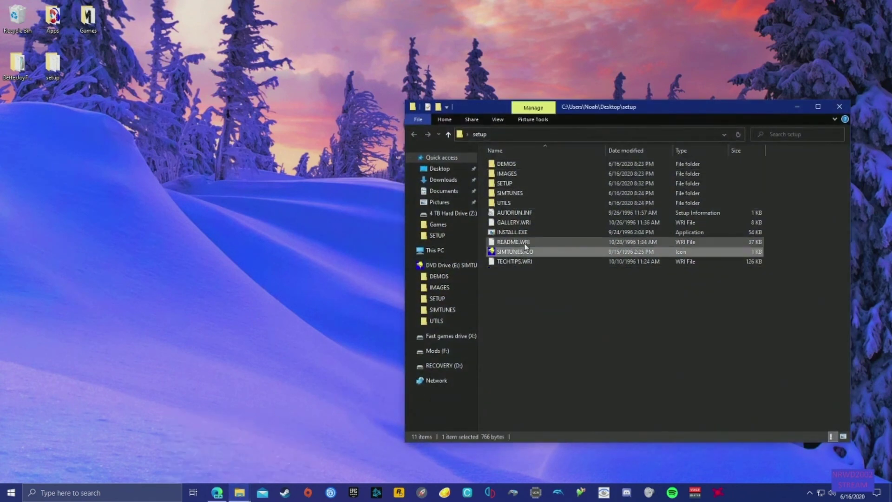
click(798, 106)
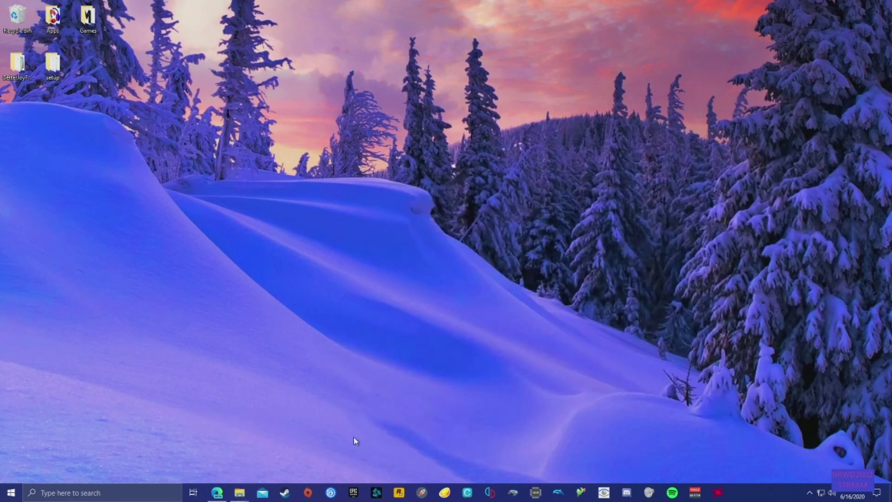
click(217, 493)
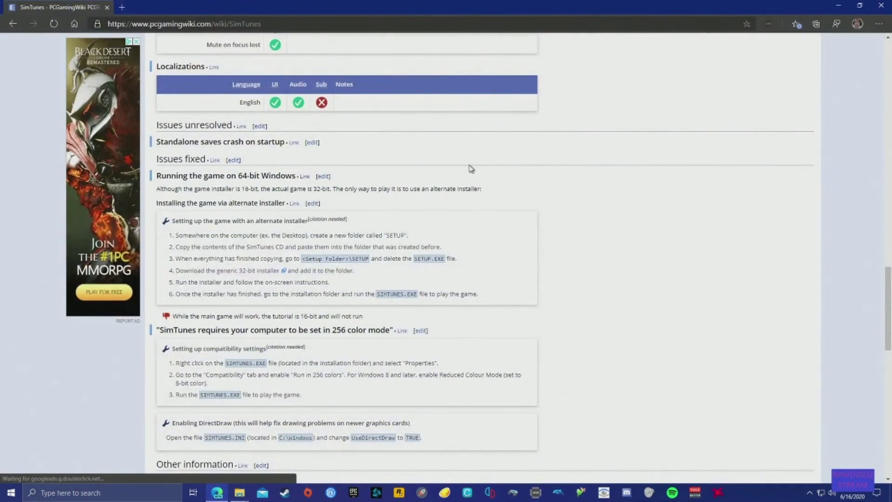
scroll(354, 255, up, 3)
scroll(355, 255, down, 3)
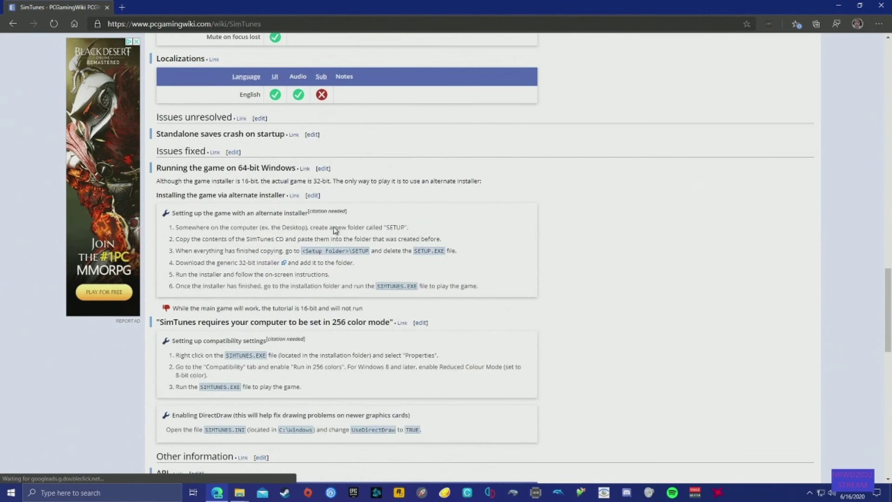
In a fresh Explorer window on This PC, try running the SimTunes disc and dismiss the error.
click(273, 456)
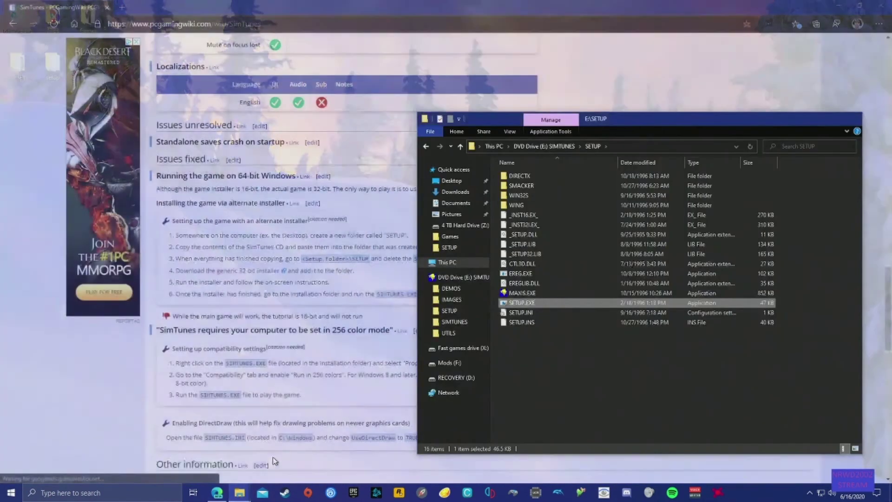
right_click(240, 492)
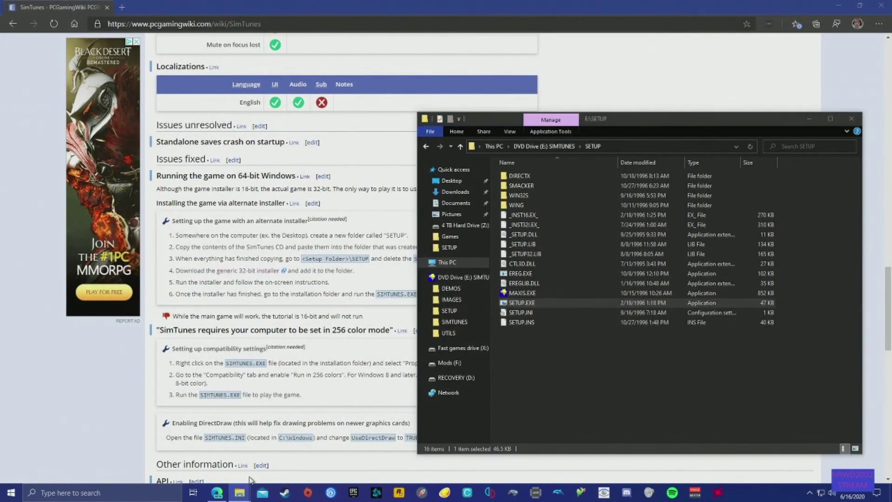
click(243, 444)
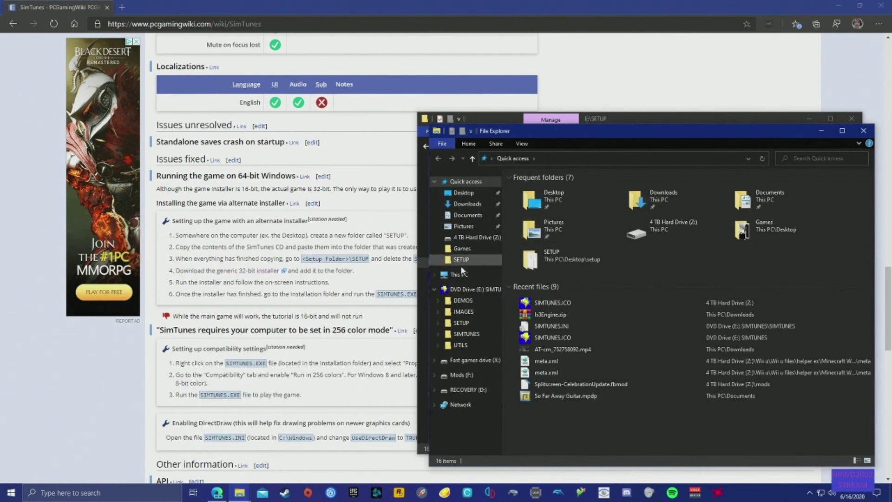
click(460, 274)
click(779, 292)
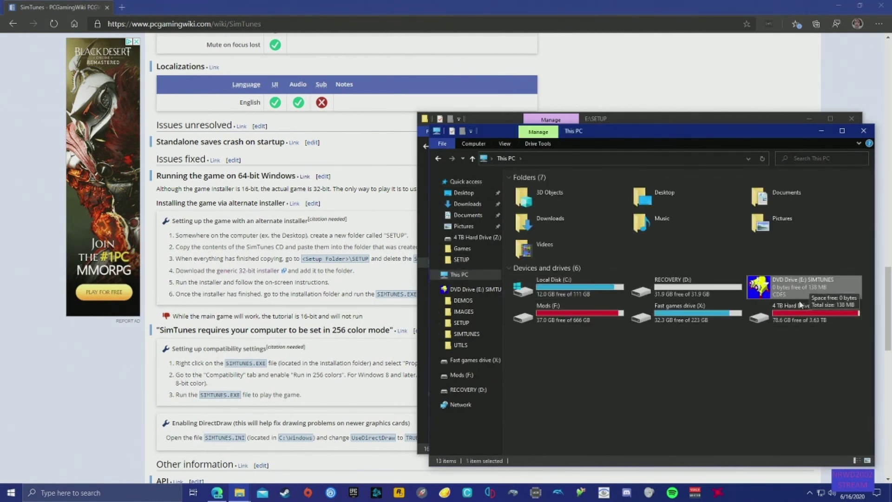
double_click(801, 287)
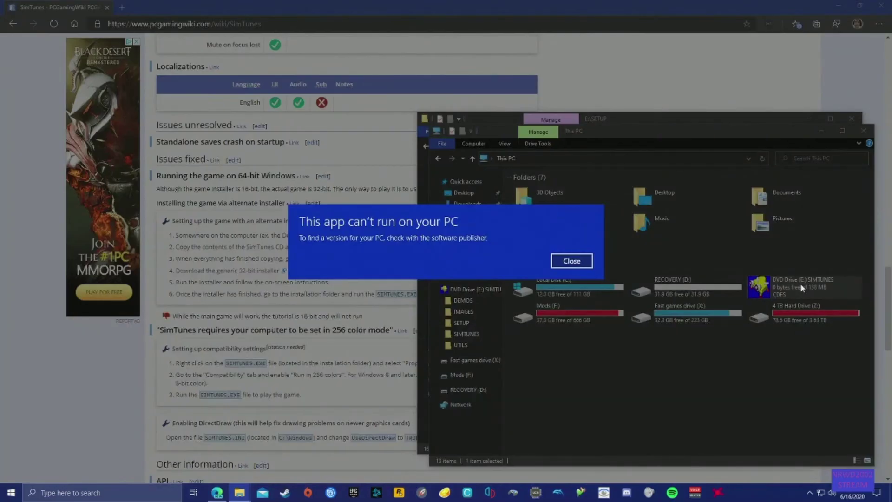
click(585, 260)
Open the SimTunes disc in a new window and copy all eleven items.
right_click(785, 282)
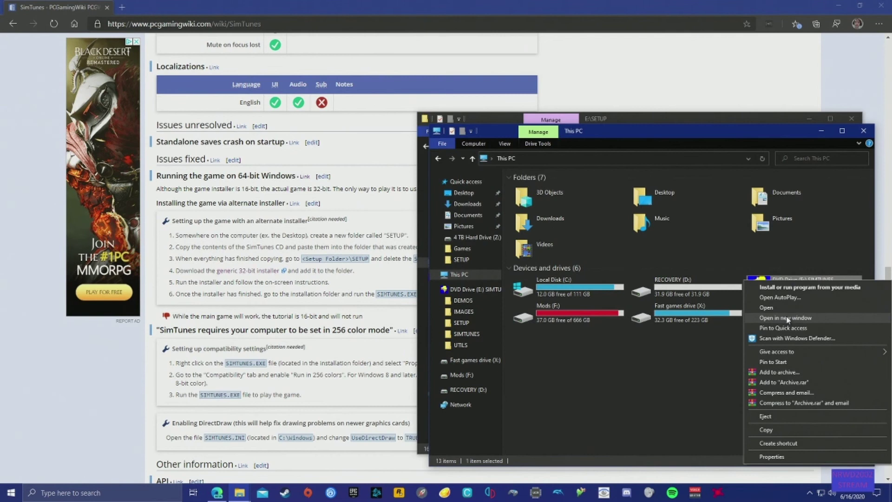
click(778, 307)
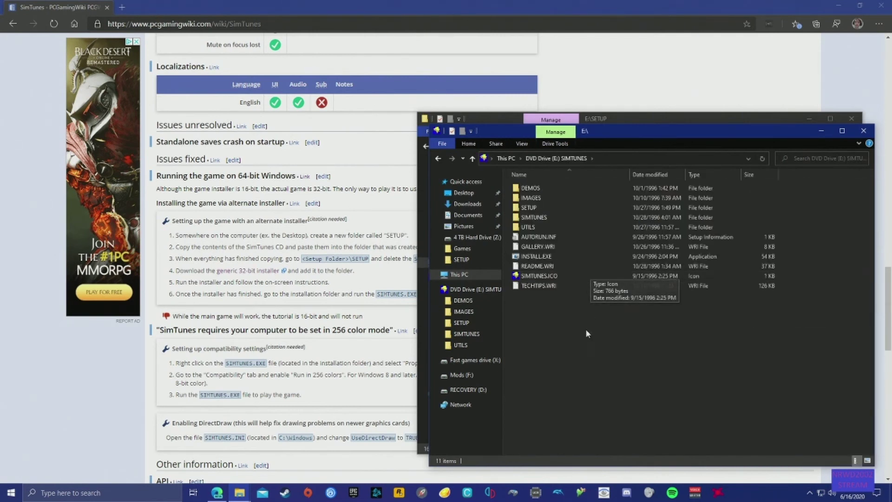
drag(585, 333, 621, 182)
right_click(623, 227)
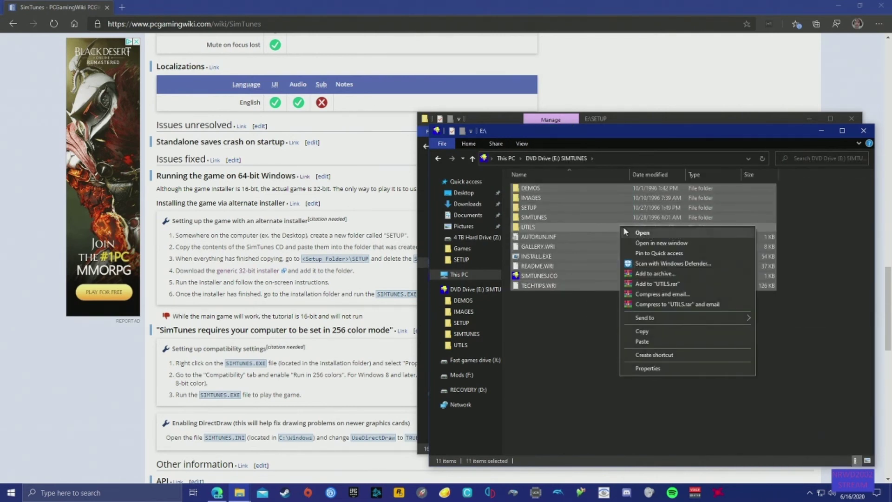
click(689, 332)
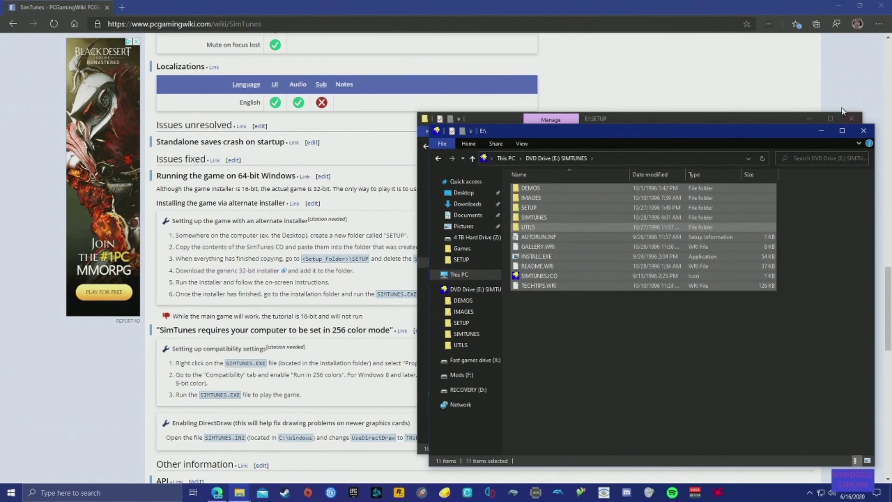
scroll(841, 110, down, 3)
Create a desktop folder named setup2, declining the merge with the existing setup folder.
click(821, 131)
click(838, 6)
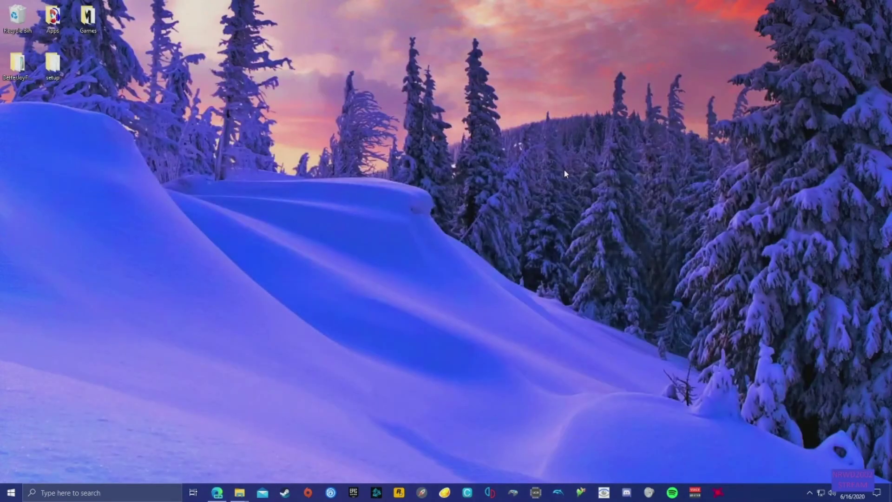
right_click(564, 170)
click(683, 266)
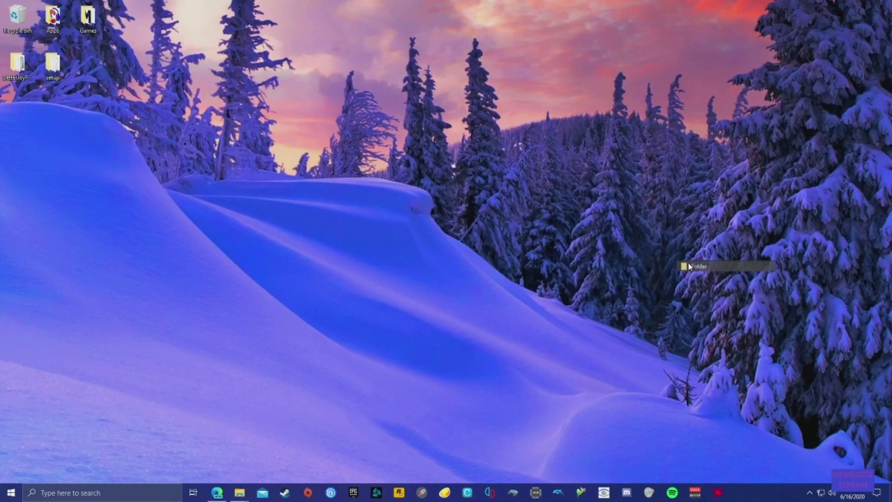
text(set)
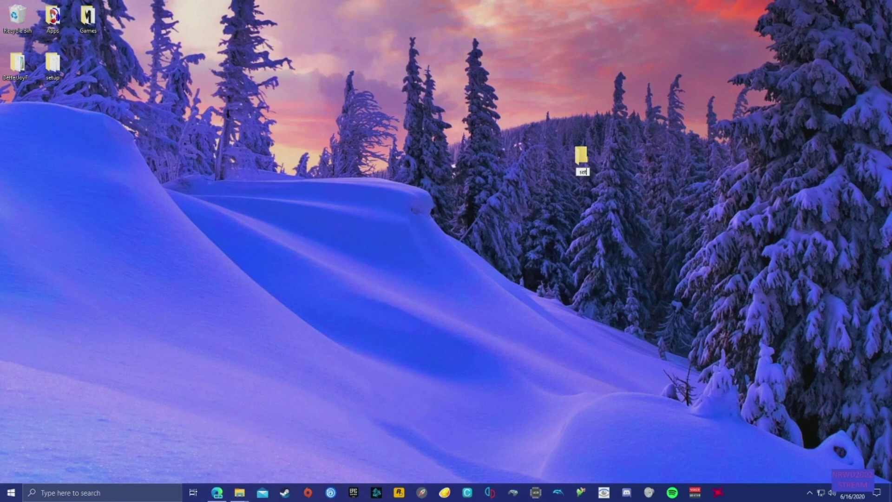
text(up)
key(Return)
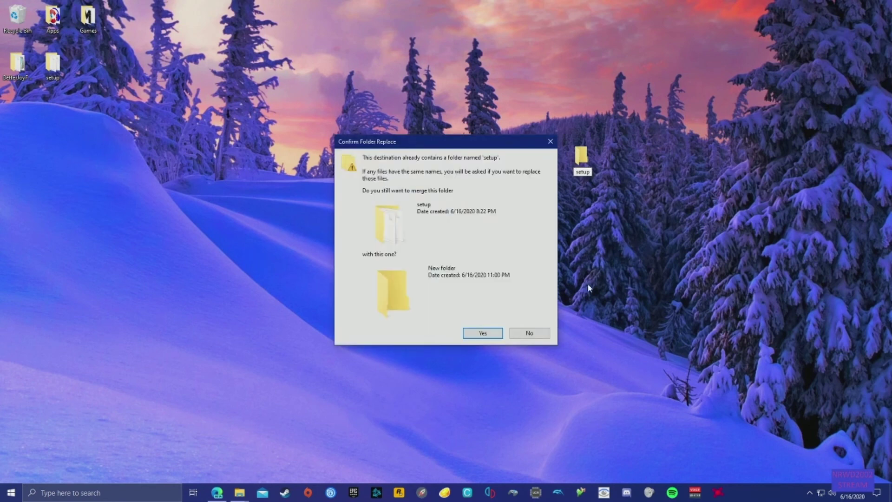
click(524, 333)
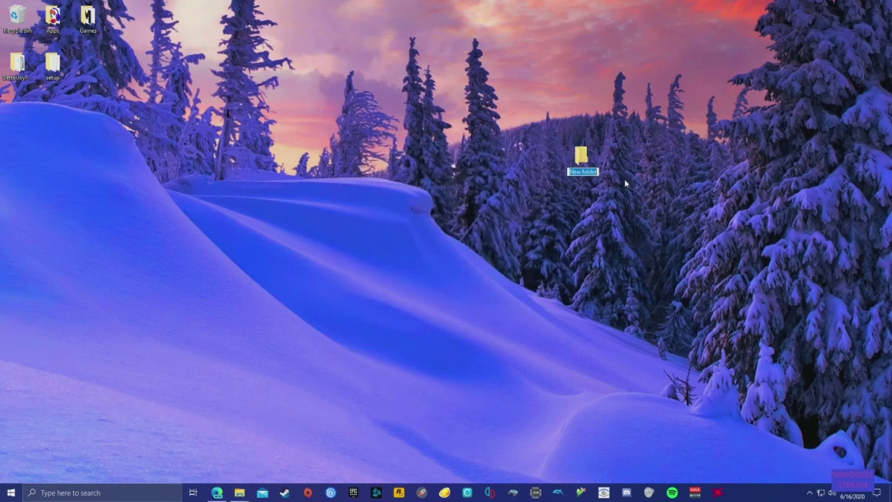
text(setup)
text(2)
key(Return)
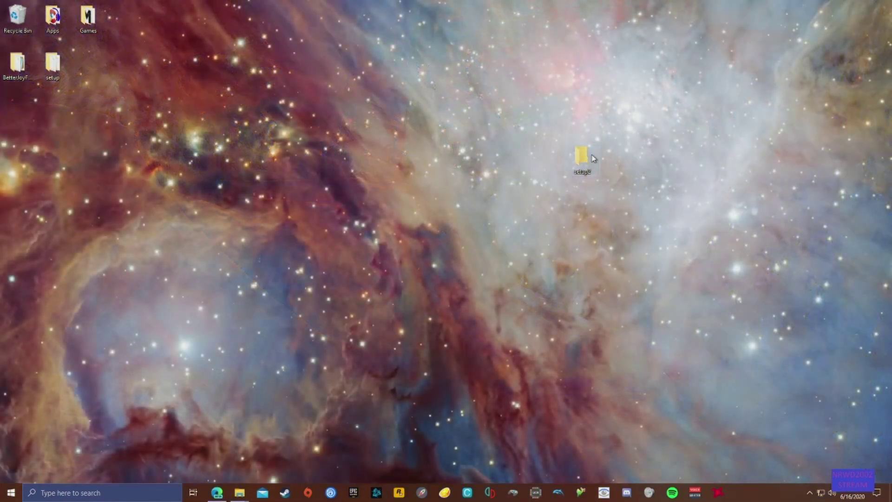
Paste the copied SimTunes disc contents into the empty setup2 folder.
key(Return)
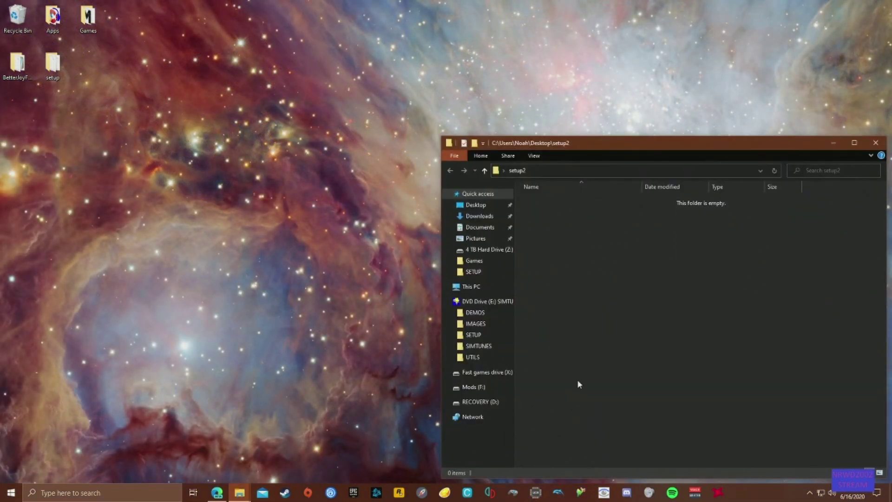
right_click(640, 304)
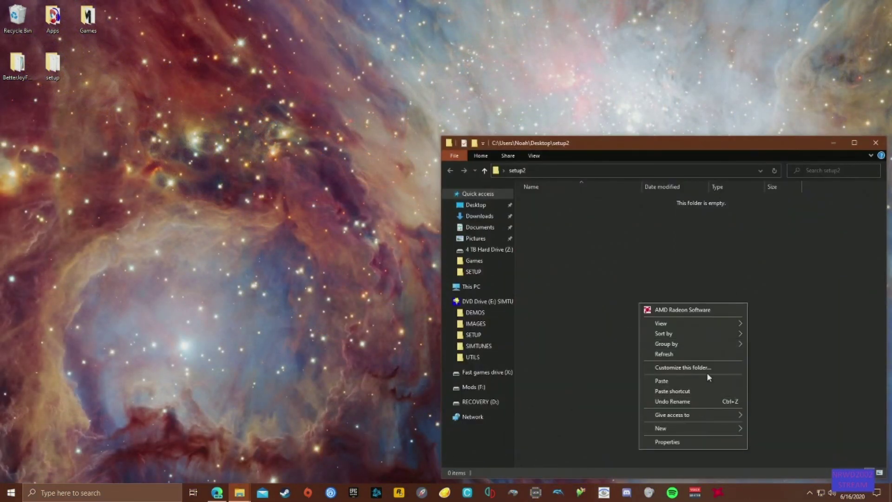
click(693, 380)
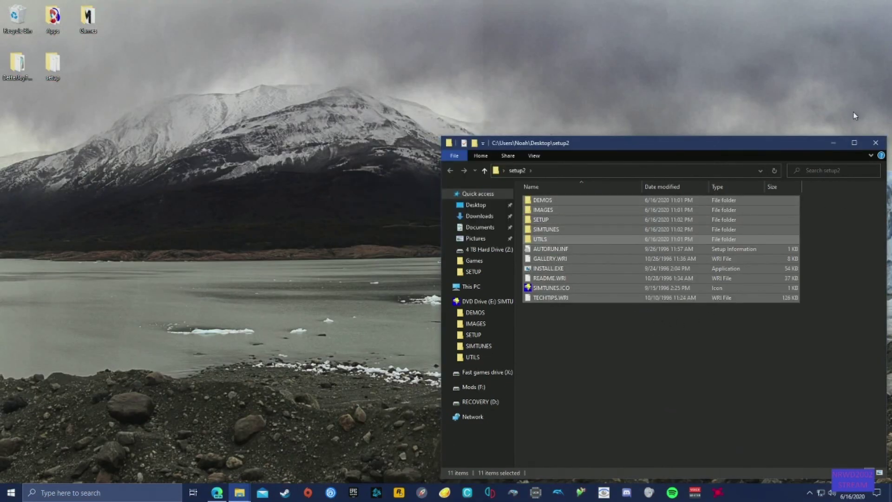
Reopen setup2, reposition its window, and bring up INSTALL.EXE's context menu.
click(876, 144)
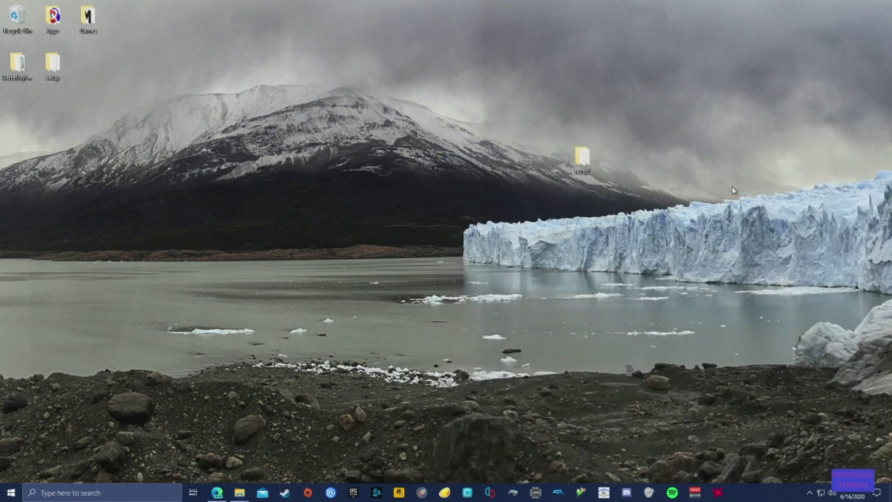
double_click(579, 166)
click(416, 6)
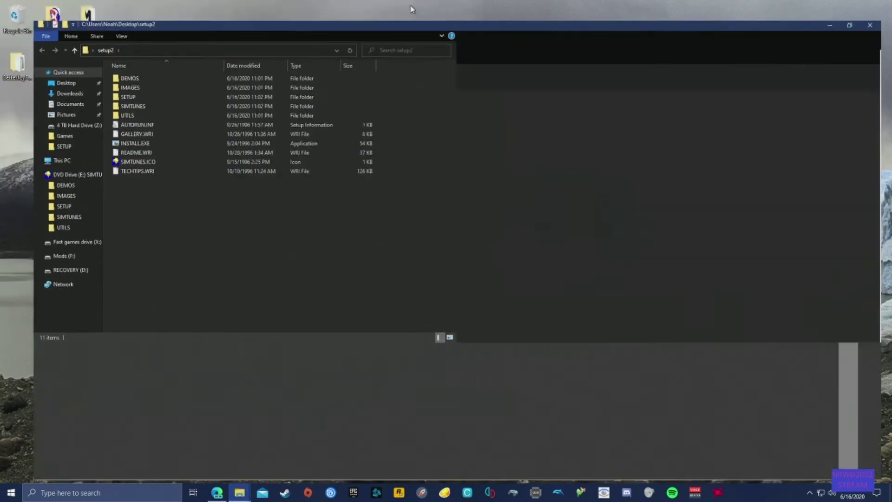
drag(373, 9, 596, 89)
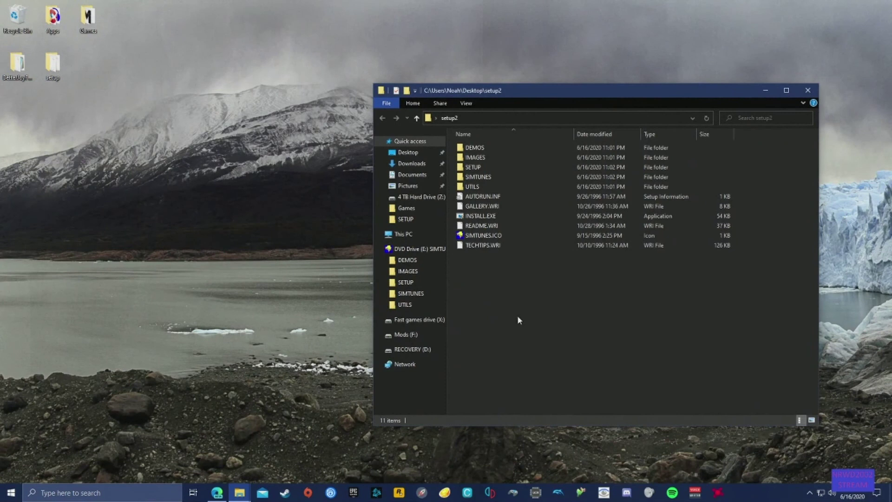
click(499, 215)
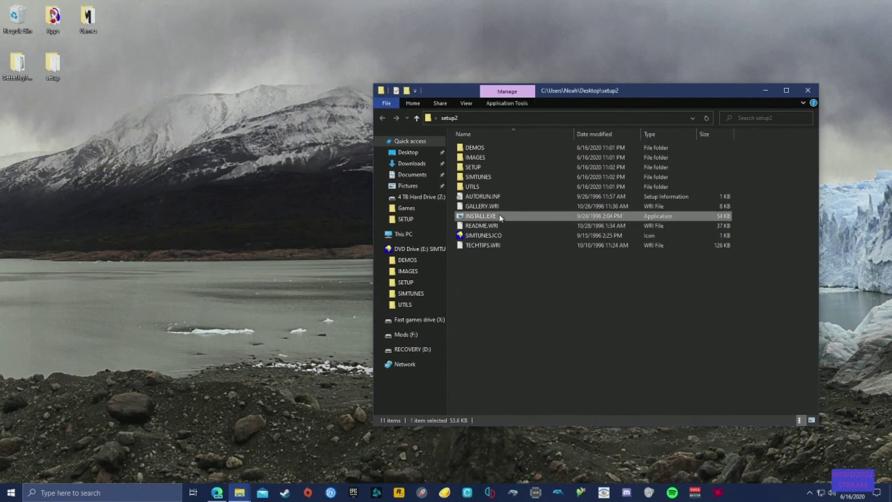
right_click(499, 218)
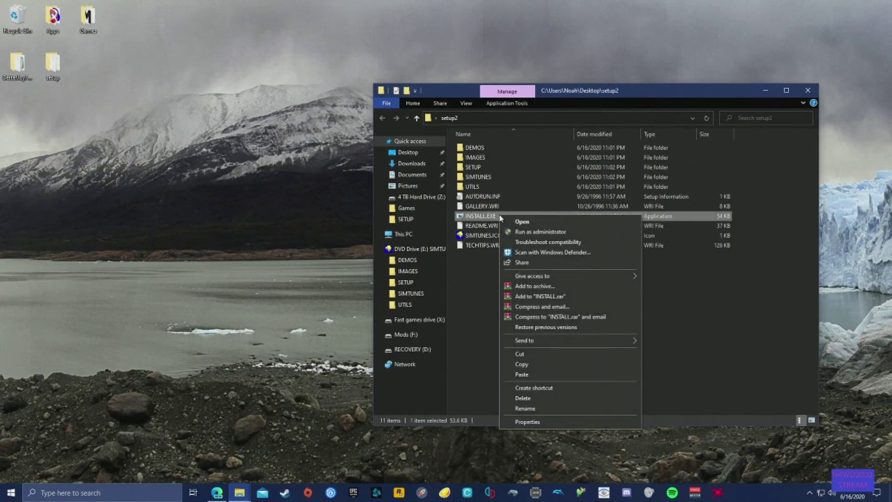
Follow the wiki's generic 32-bit installer link and start the Is3Engine.zip download.
click(483, 281)
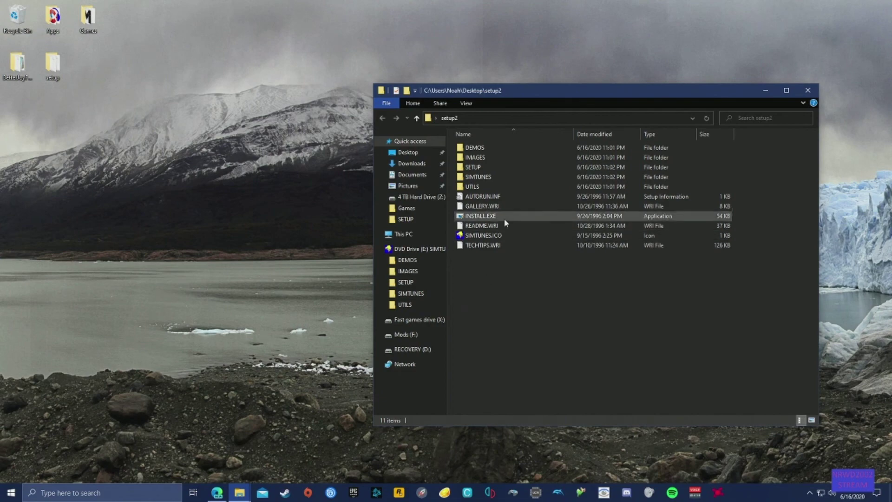
scroll(398, 291, up, 3)
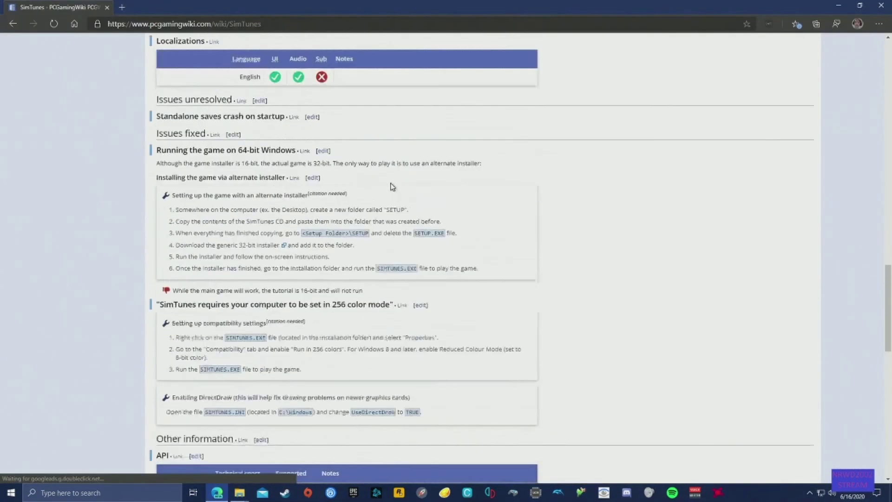
scroll(399, 291, up, 3)
scroll(399, 291, down, 1)
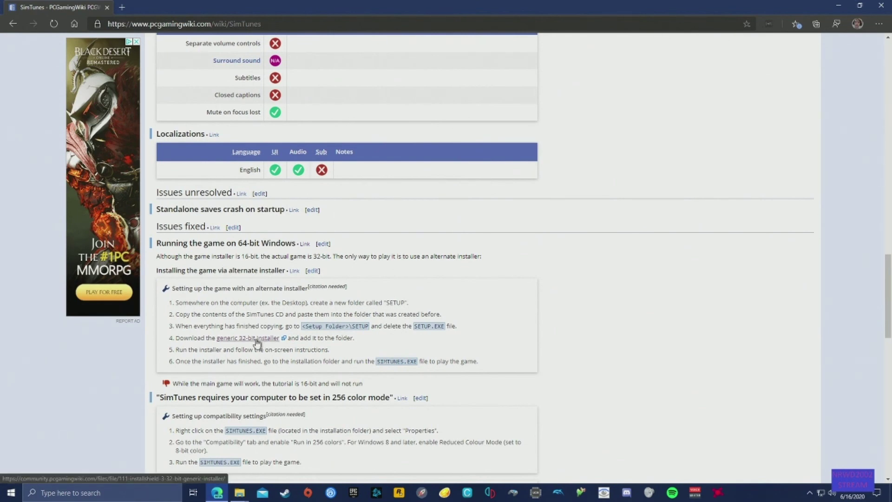
click(260, 339)
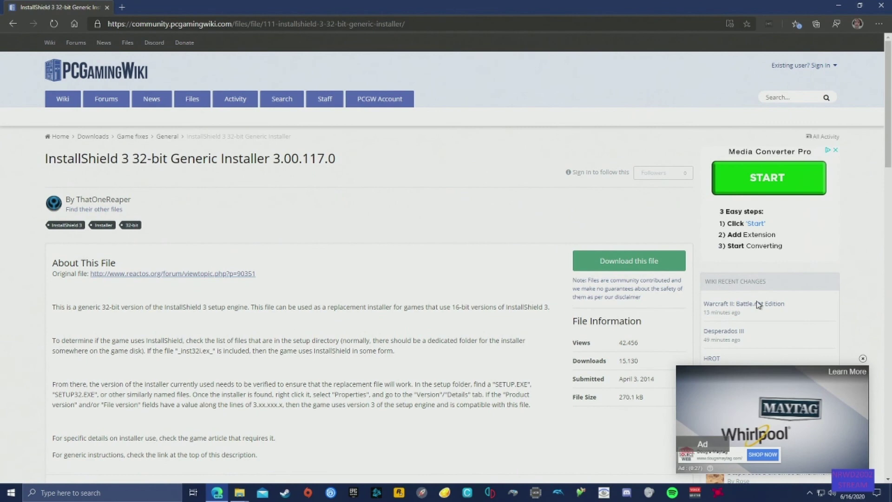
click(862, 359)
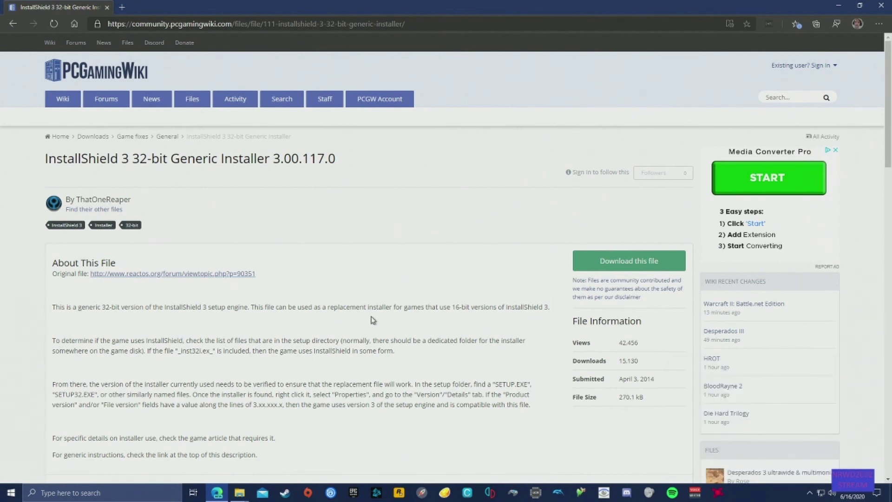
scroll(372, 319, down, 1)
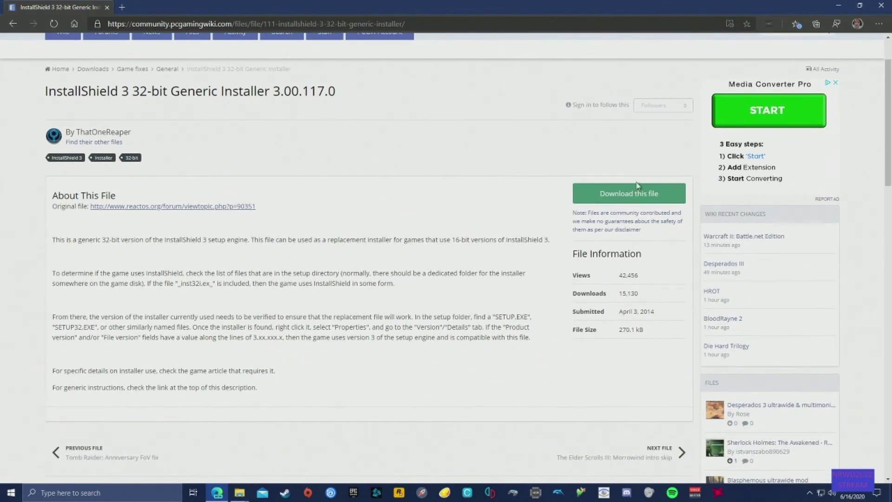
click(636, 187)
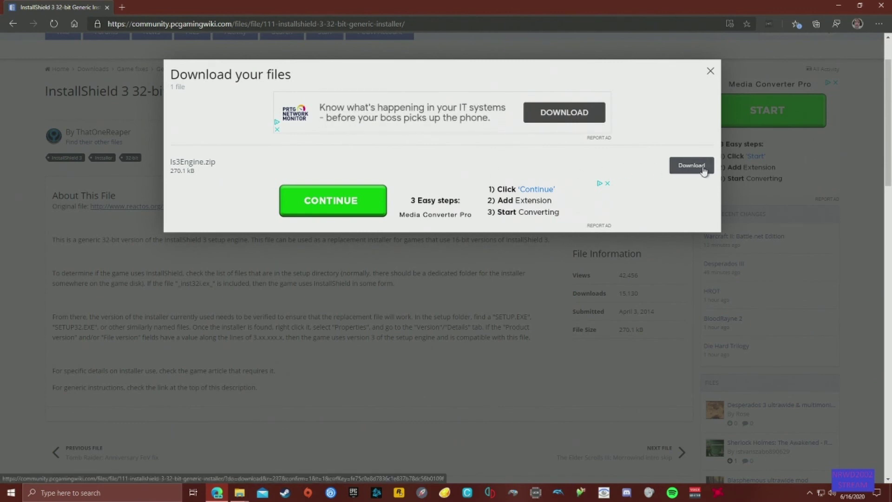
Download Is3Engine.zip and open it from the download bar.
click(703, 172)
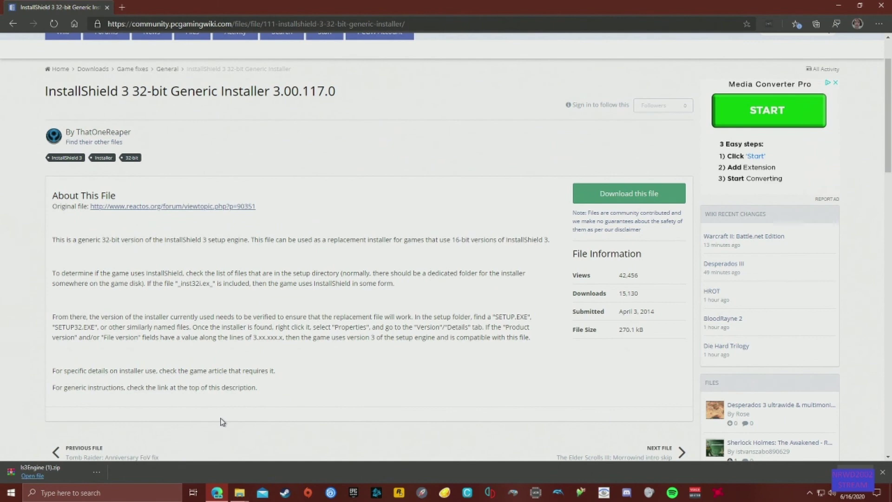
click(32, 475)
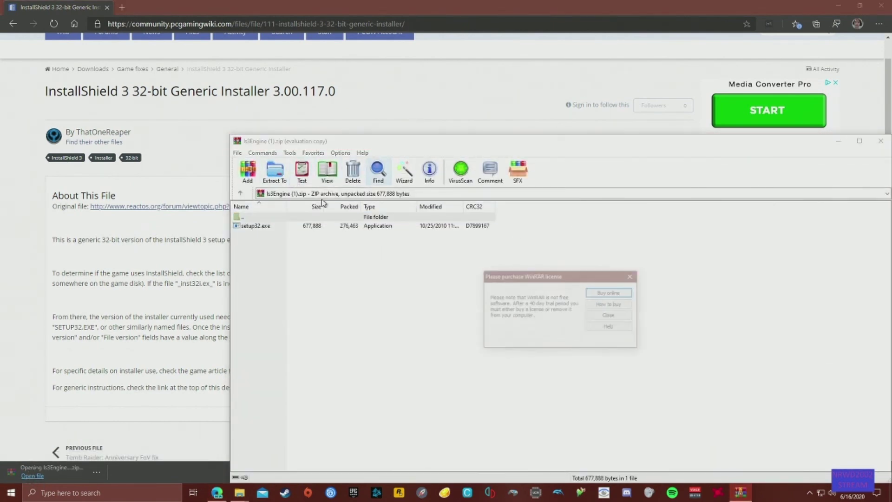
Extract setup32.exe from Is3Engine.zip to the Desktop and close WinRAR.
click(632, 277)
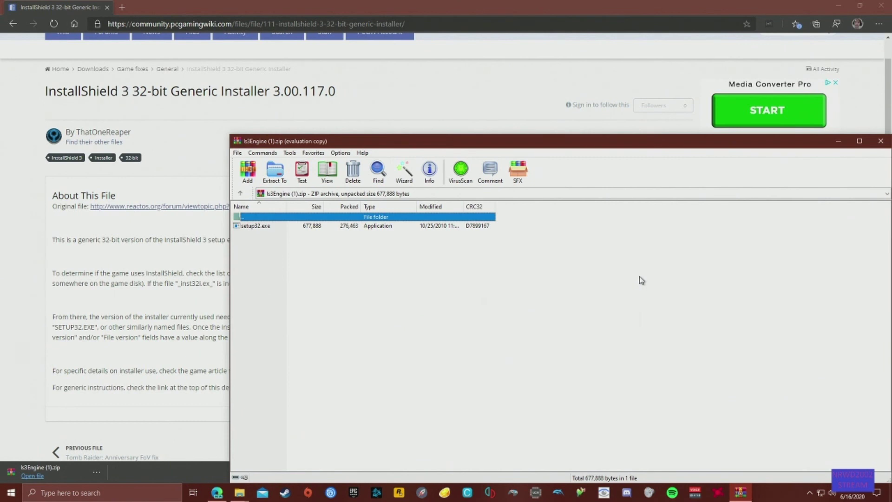
click(275, 174)
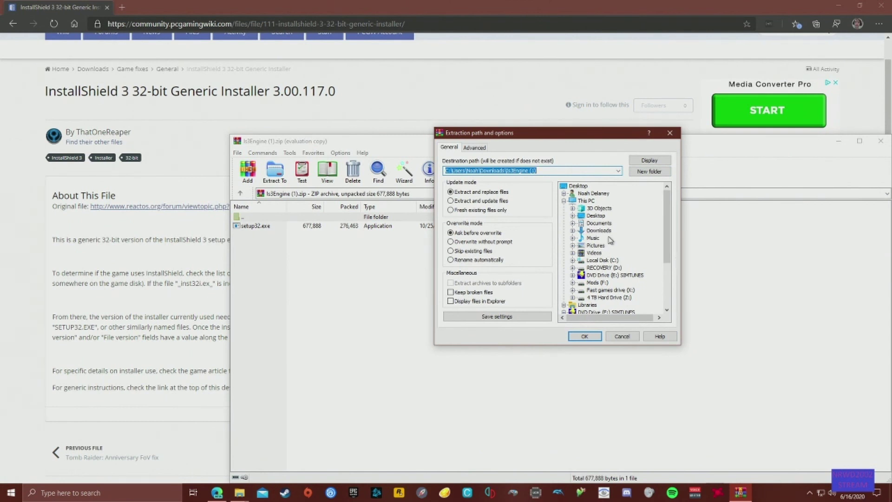
click(573, 219)
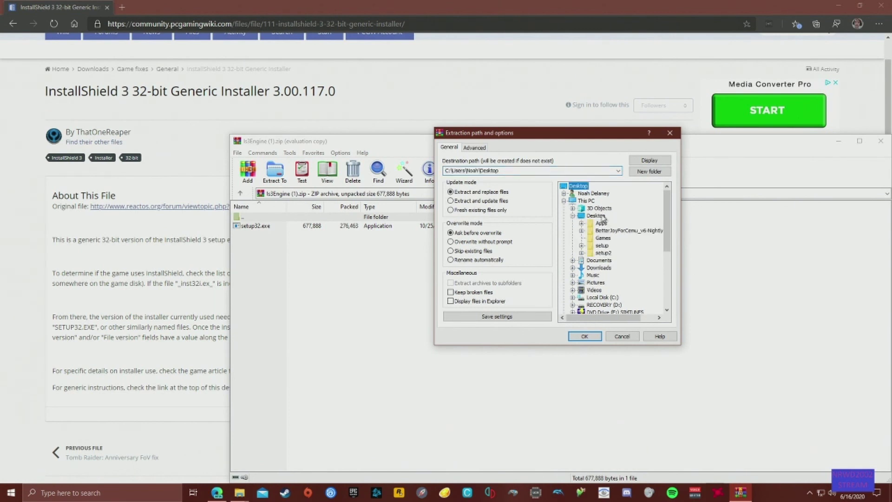
click(584, 336)
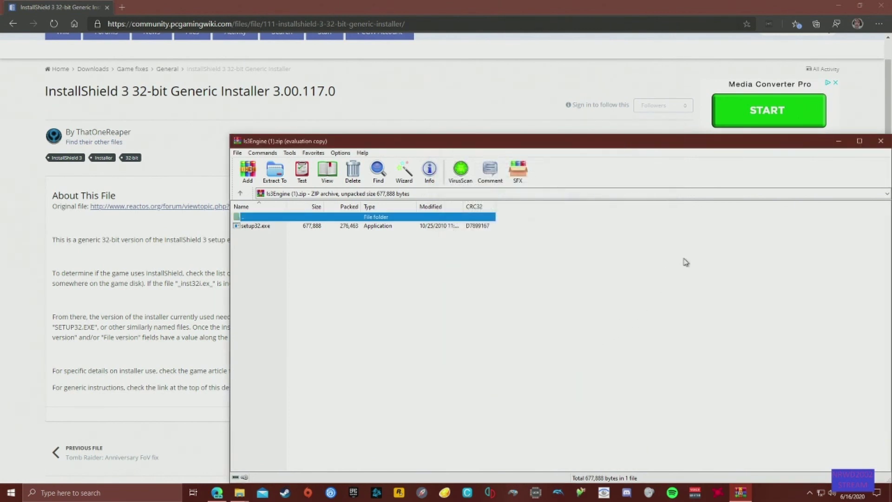
click(880, 141)
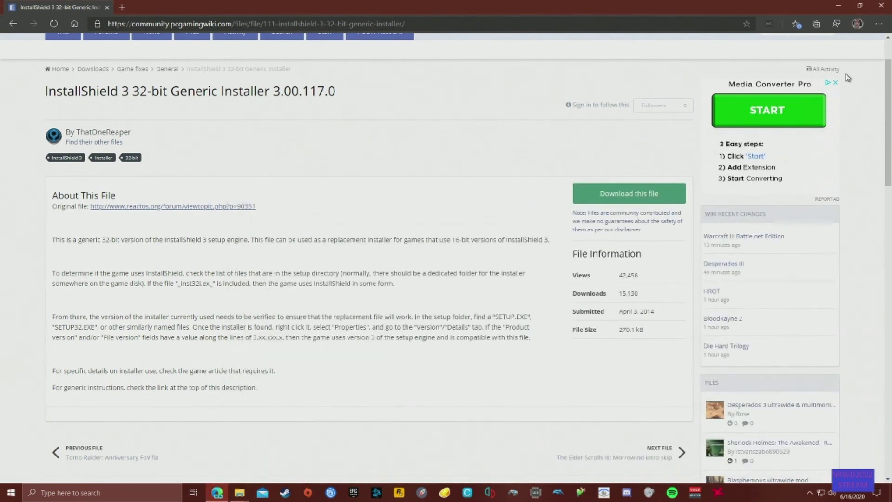
Move setup32.exe into setup2\SETUP and run it, approving the administrator prompt.
click(838, 6)
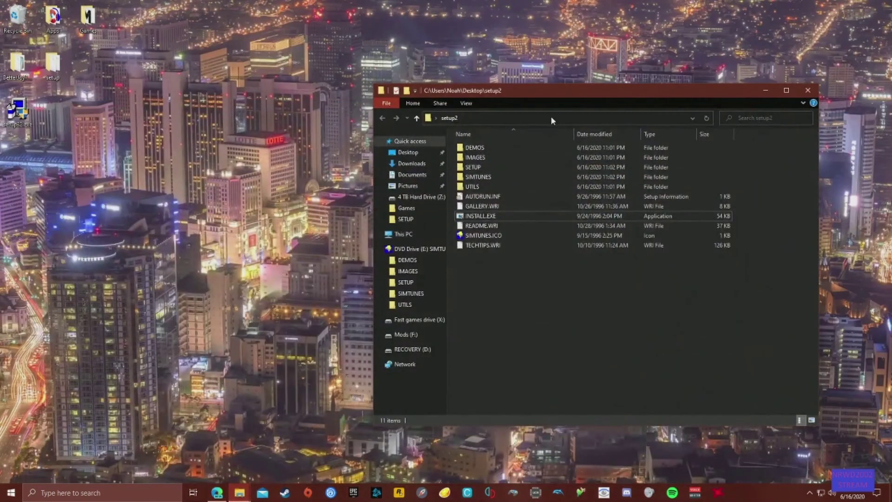
drag(17, 110, 220, 120)
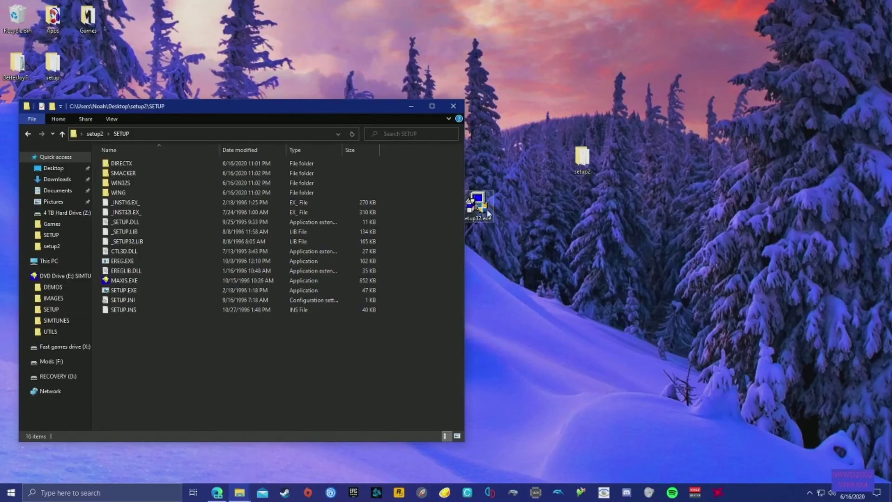
drag(456, 243, 332, 346)
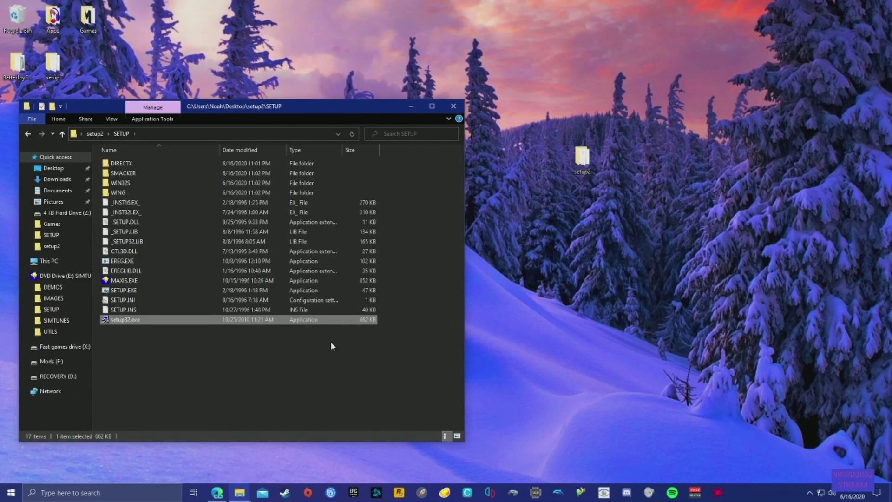
double_click(136, 320)
click(392, 315)
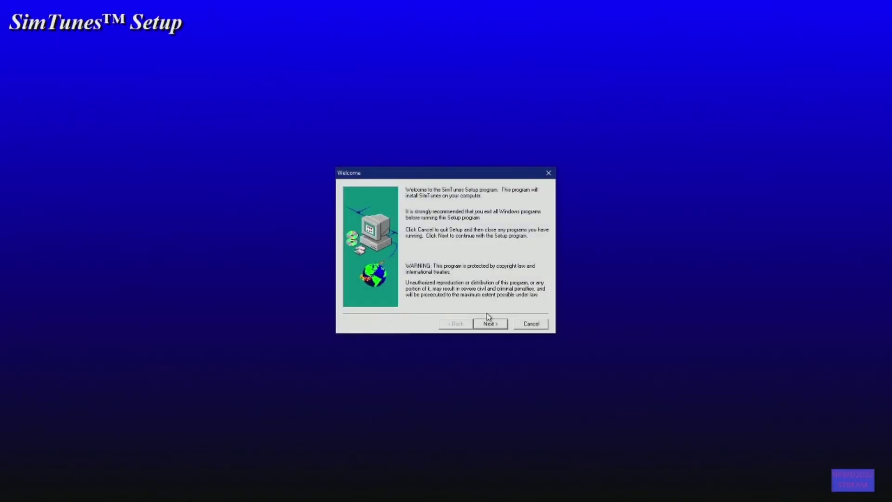
Install SimTunes with all files copied to C:\Maxis\SimTunes, skipping electronic registration.
click(491, 325)
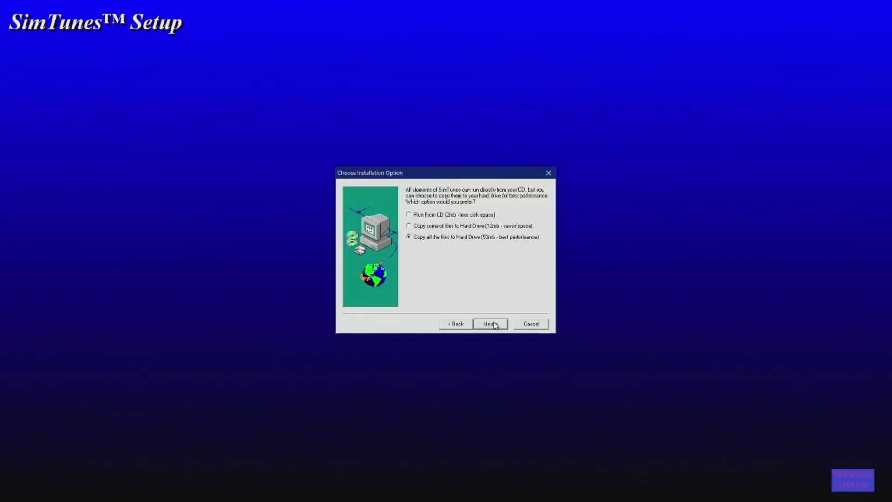
click(496, 327)
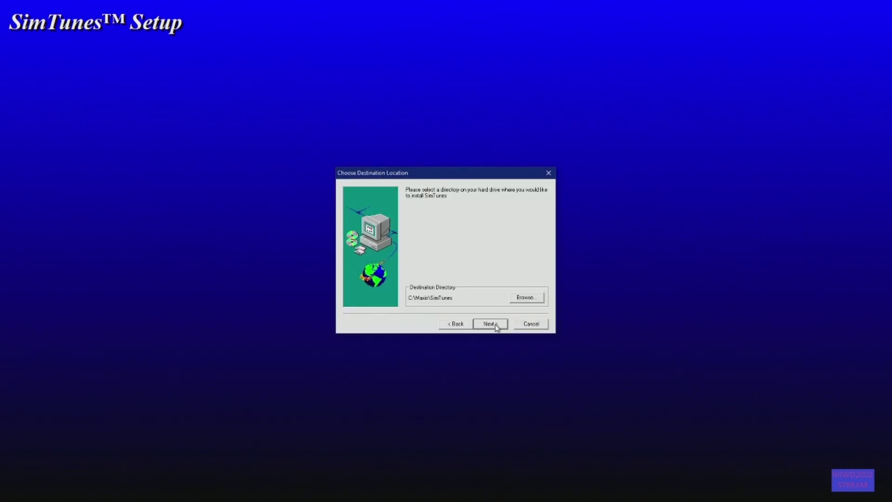
click(496, 328)
text(billy)
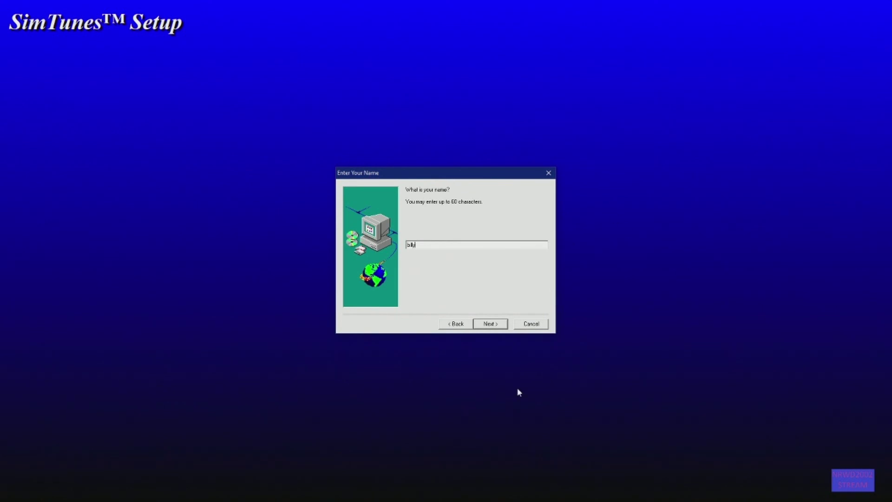
click(491, 325)
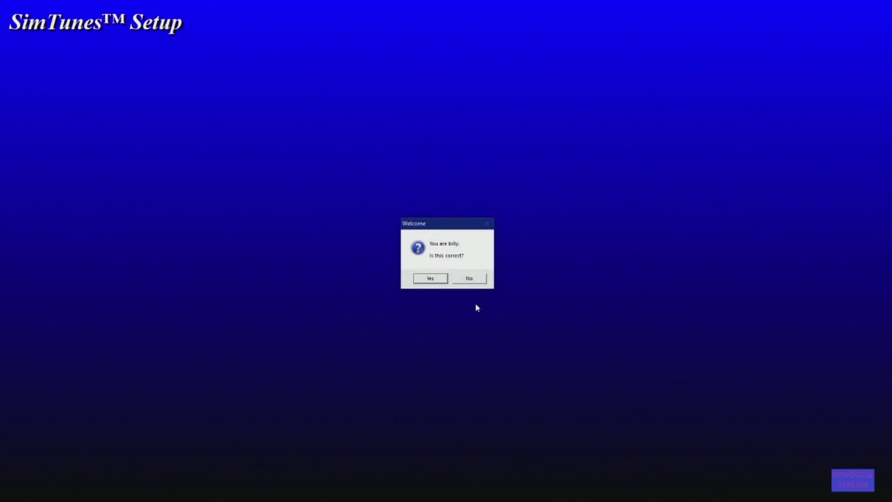
click(430, 279)
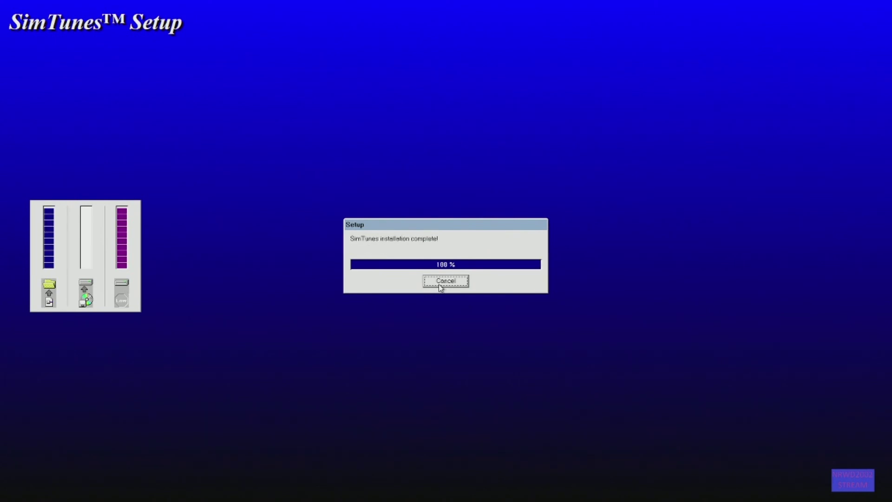
click(511, 281)
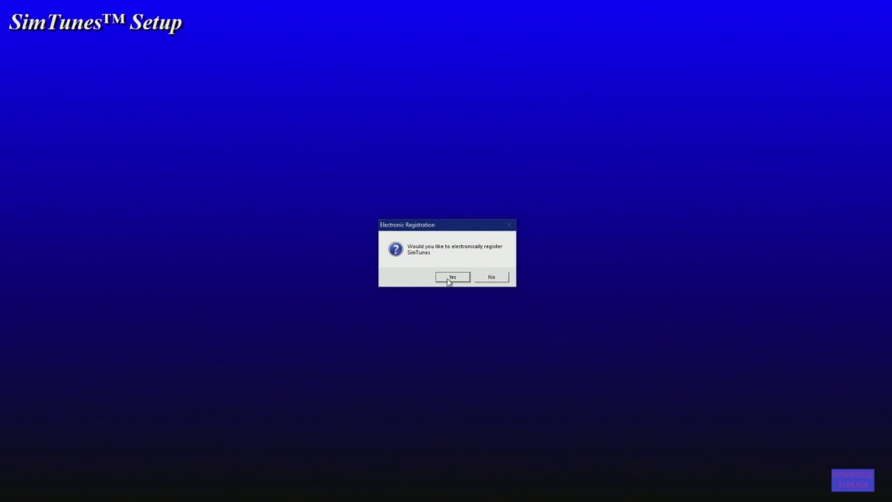
click(491, 278)
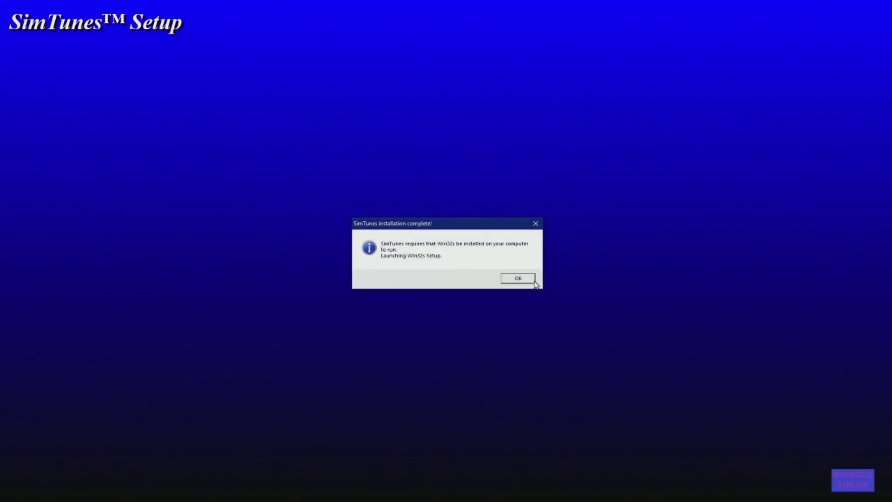
click(519, 279)
click(514, 284)
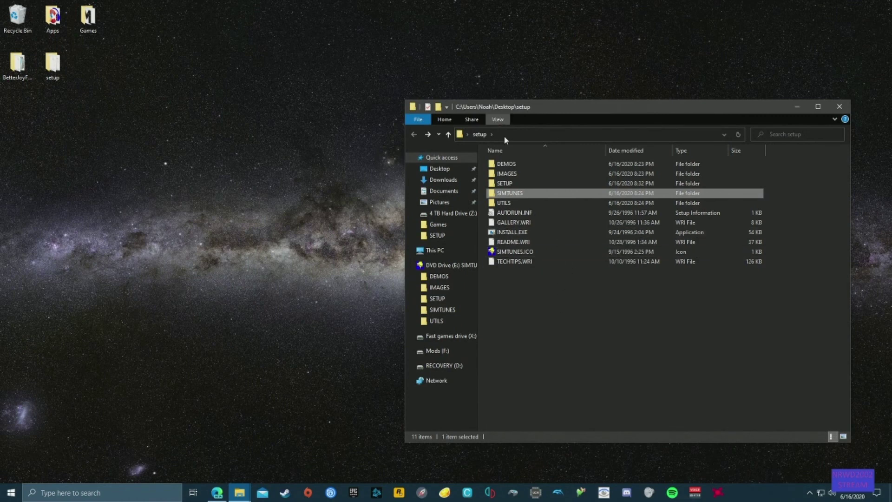
Open the SIMTUNES folder and show the SIMTUNES.EXE Properties dialog.
double_click(521, 194)
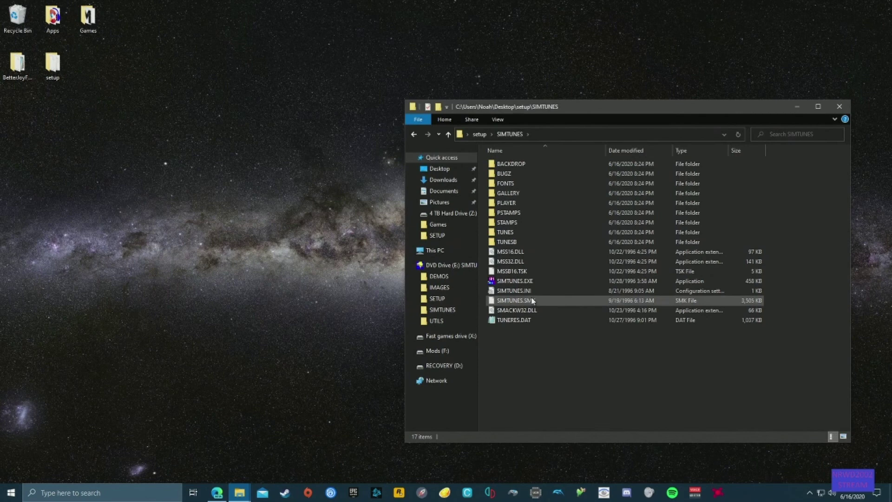
click(533, 280)
right_click(532, 280)
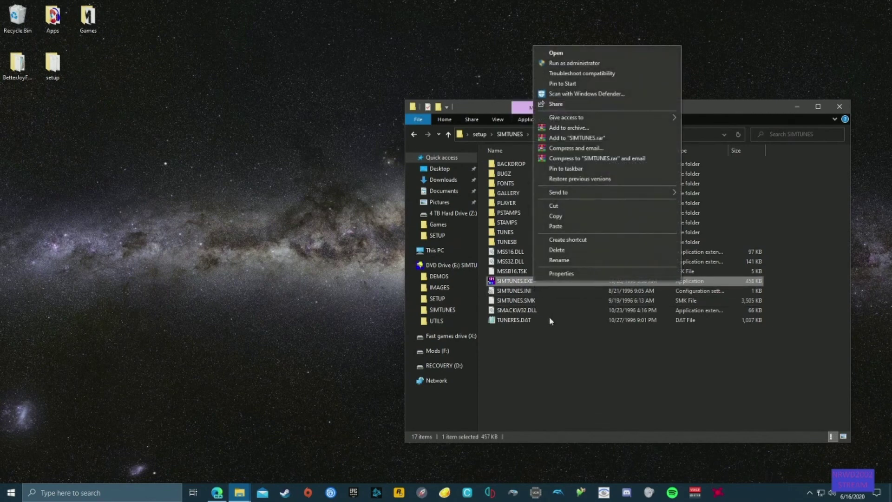
click(570, 274)
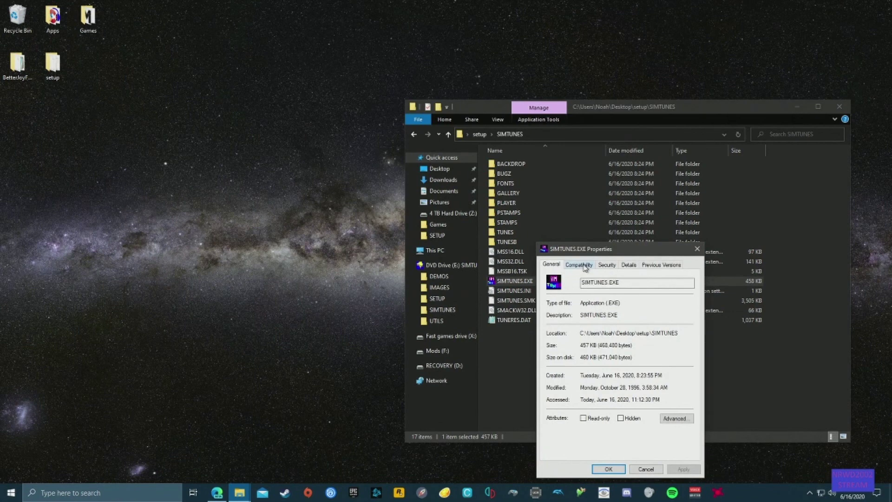
On SIMTUNES.EXE's Compatibility tab, enable Run as administrator, 8-bit reduced color and 640x480, then apply.
click(585, 268)
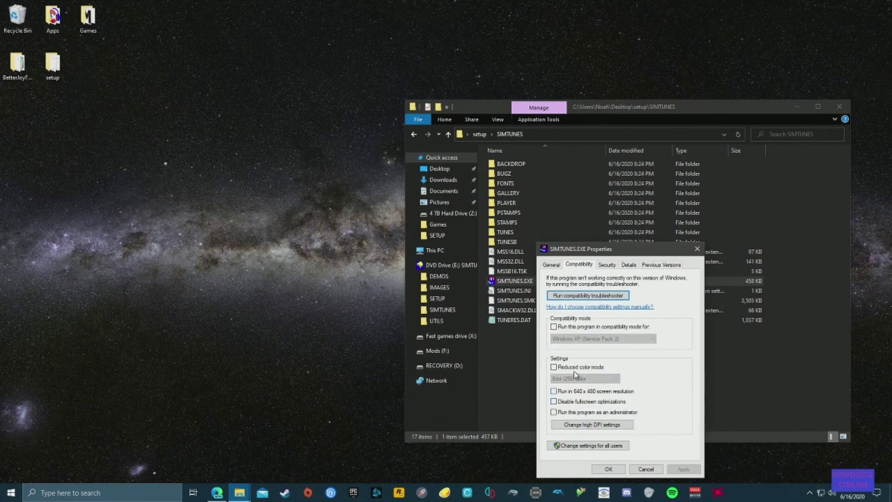
click(590, 331)
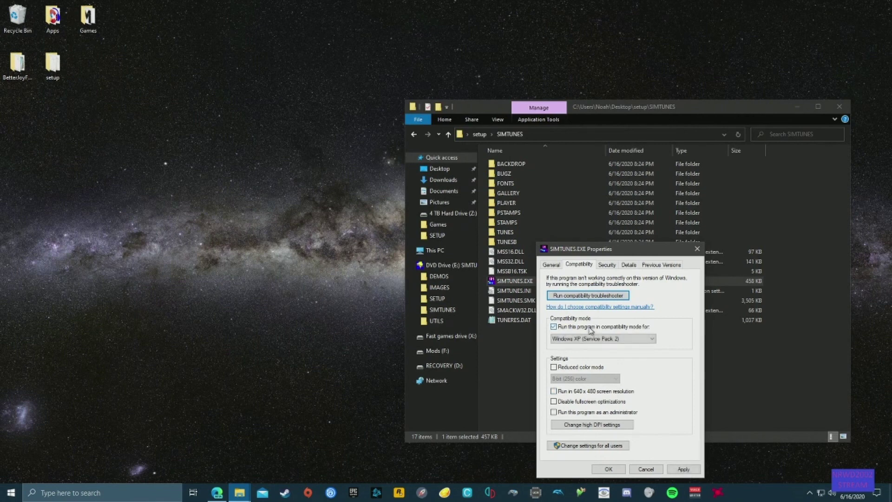
click(592, 330)
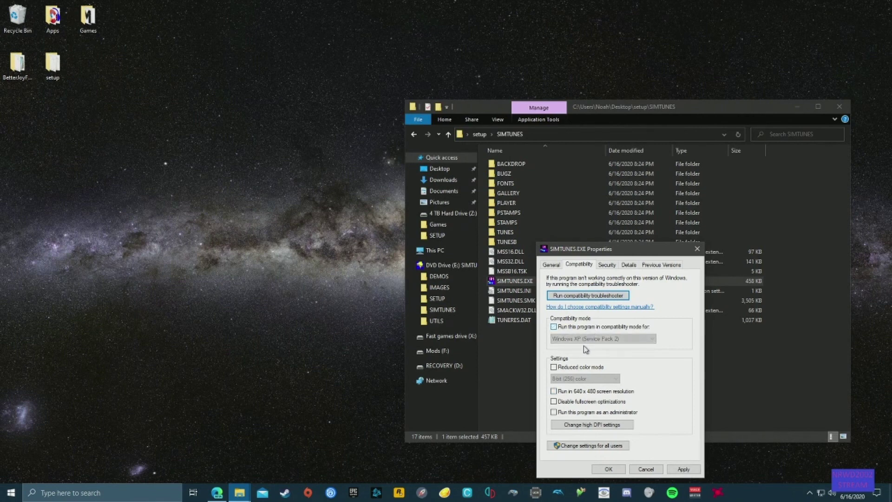
click(602, 412)
click(576, 368)
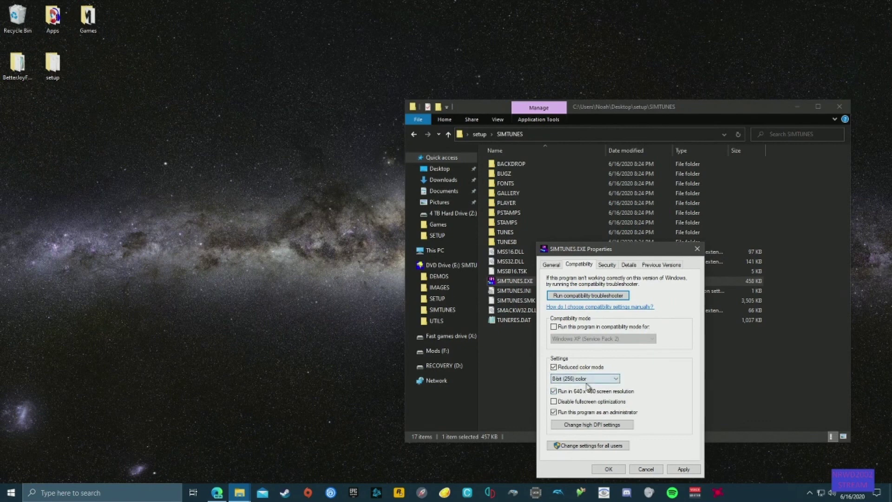
click(673, 471)
click(609, 468)
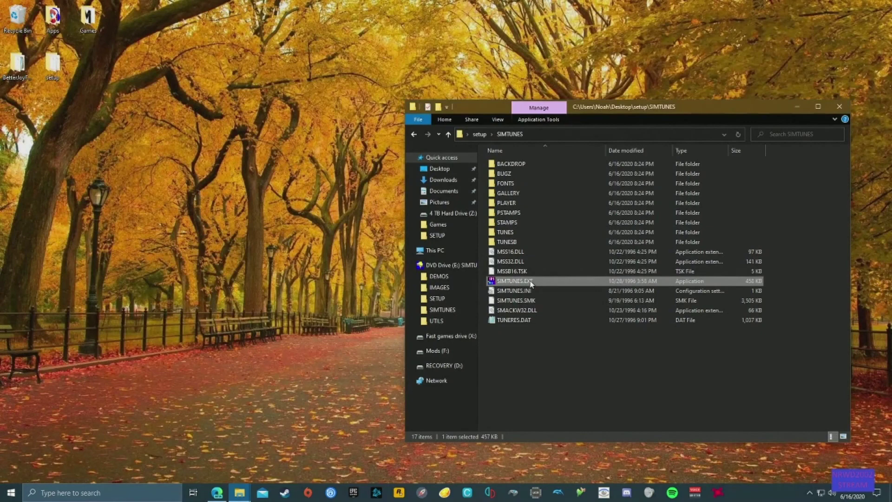
Launch SIMTUNES.EXE and approve the administrator prompt.
double_click(530, 282)
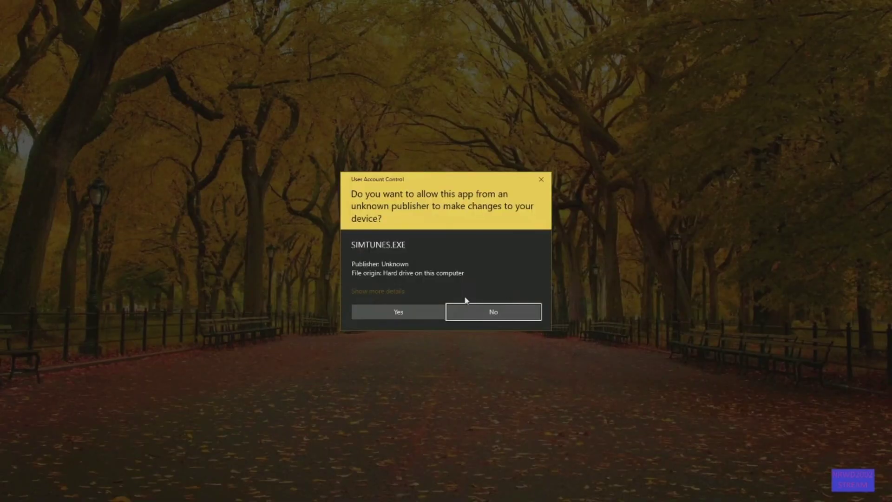
click(398, 313)
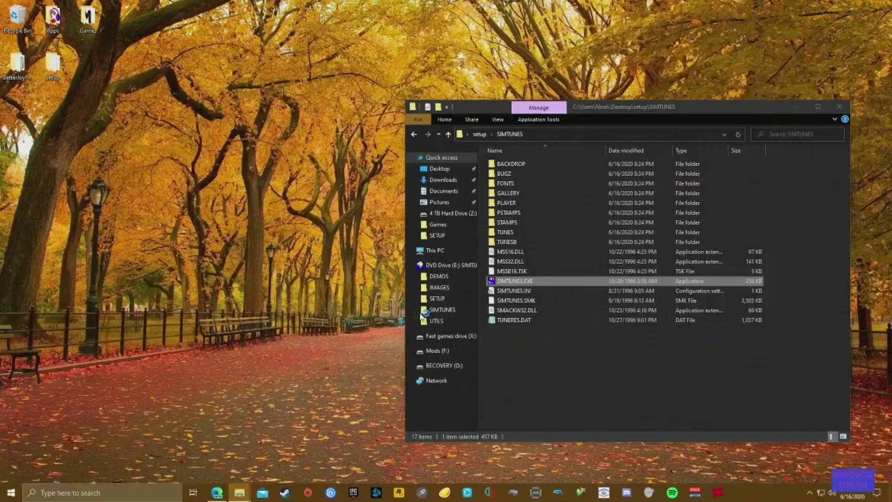